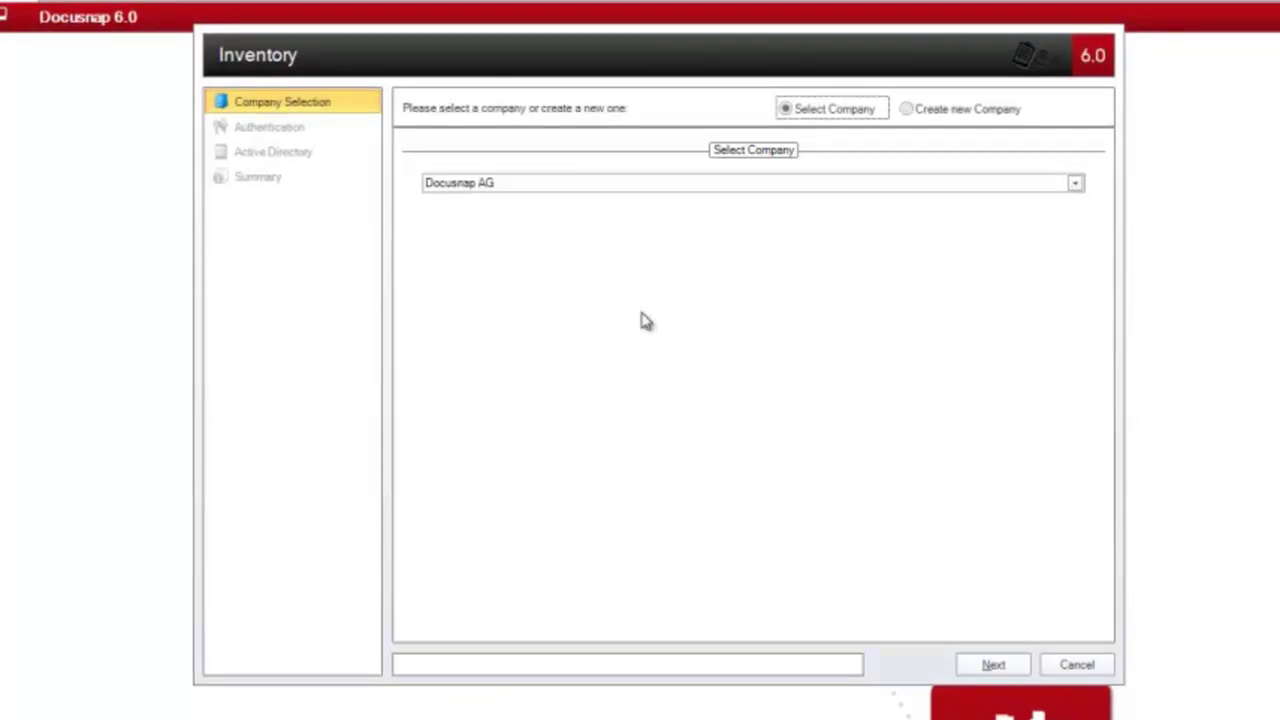
Keep Select Company and choose the existing company Docusnap AG as the inventory target.
click(924, 113)
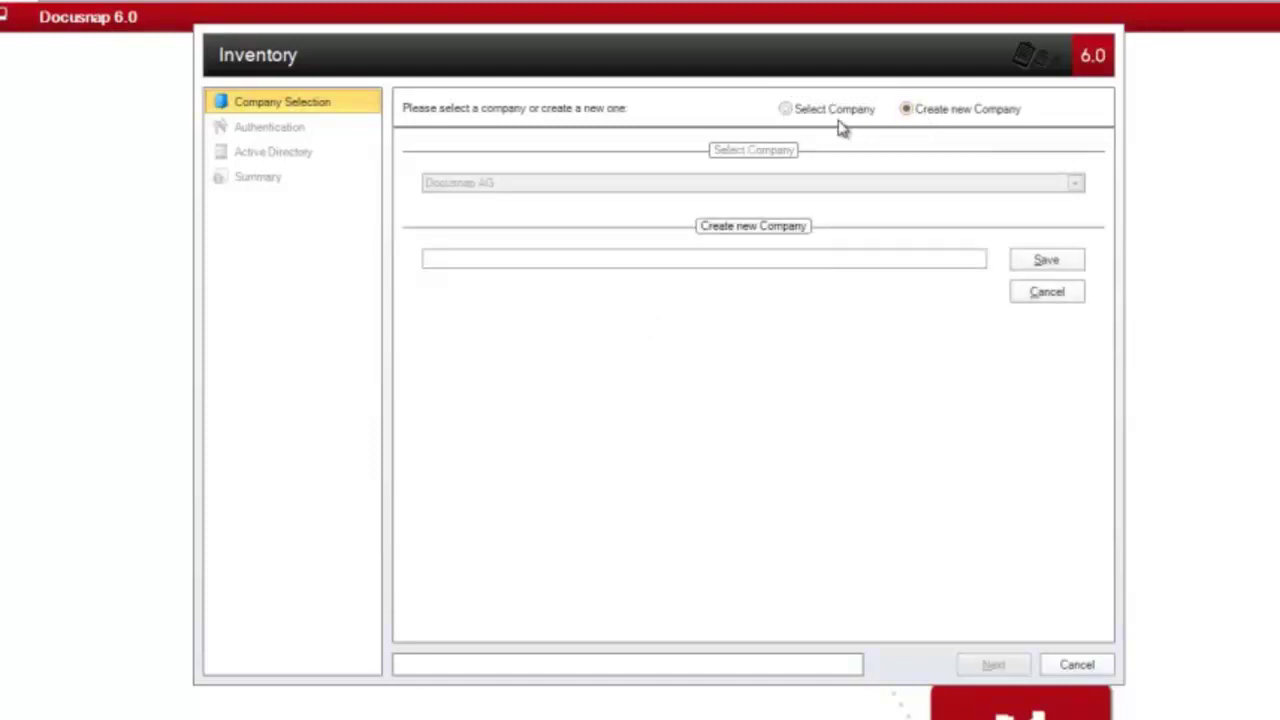
click(801, 120)
click(771, 186)
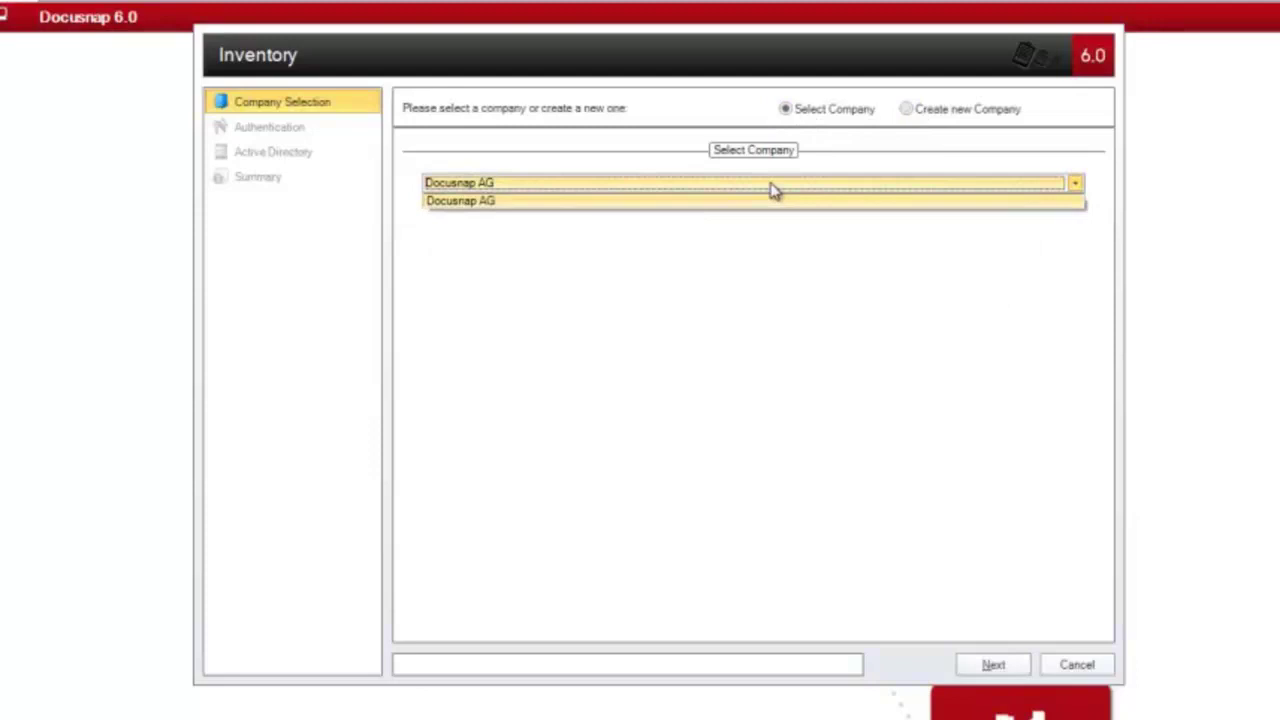
click(772, 194)
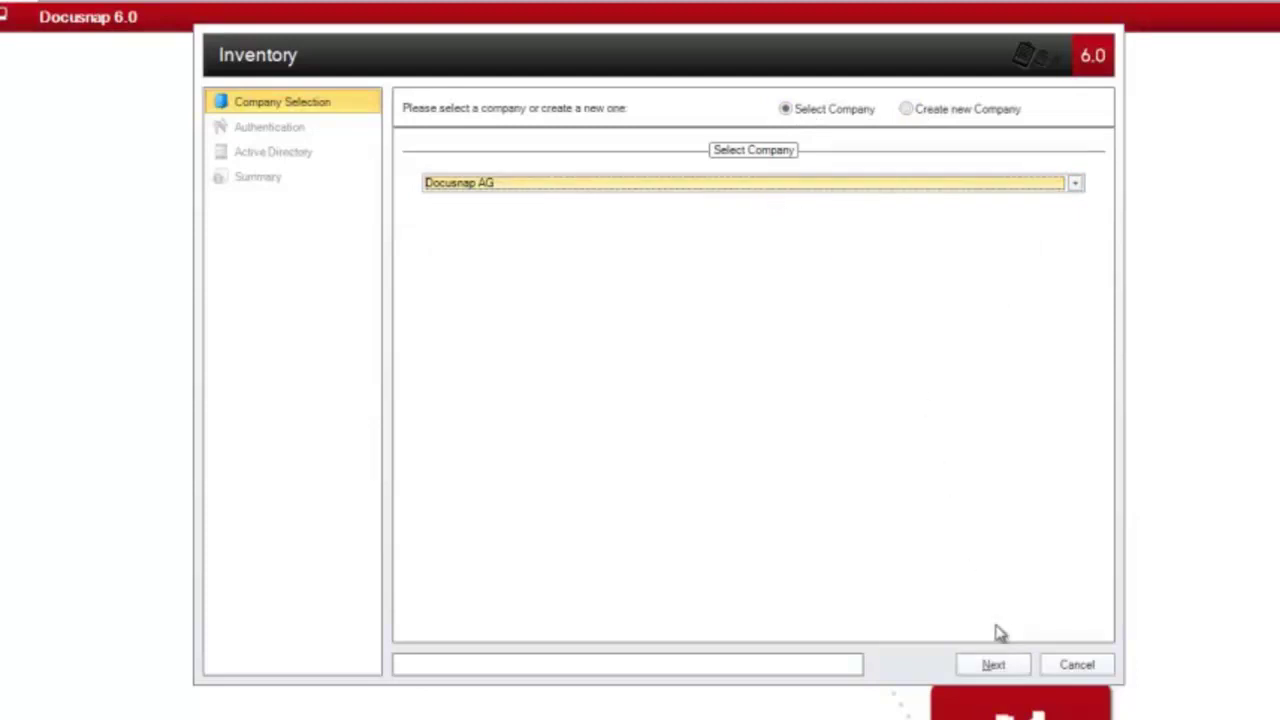
Log in to domain docusnap.internal with the administrator account and password, saving and verifying the credentials.
click(993, 665)
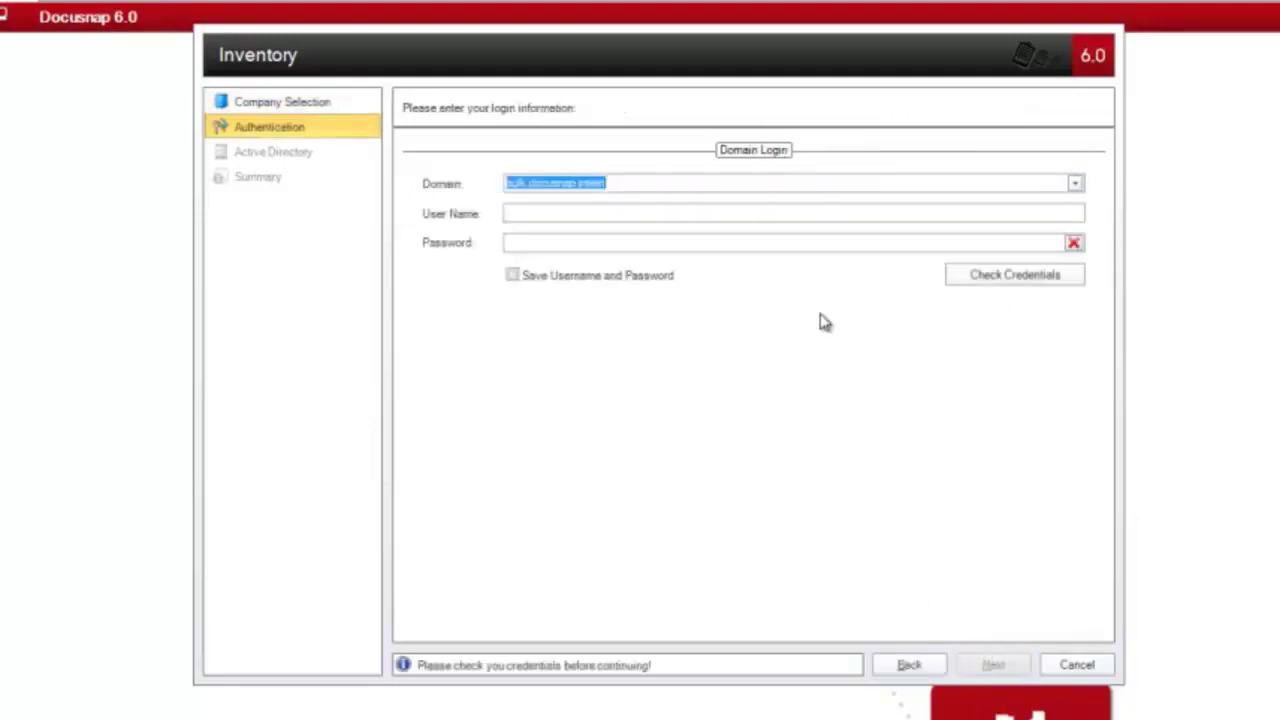
text(docusnap)
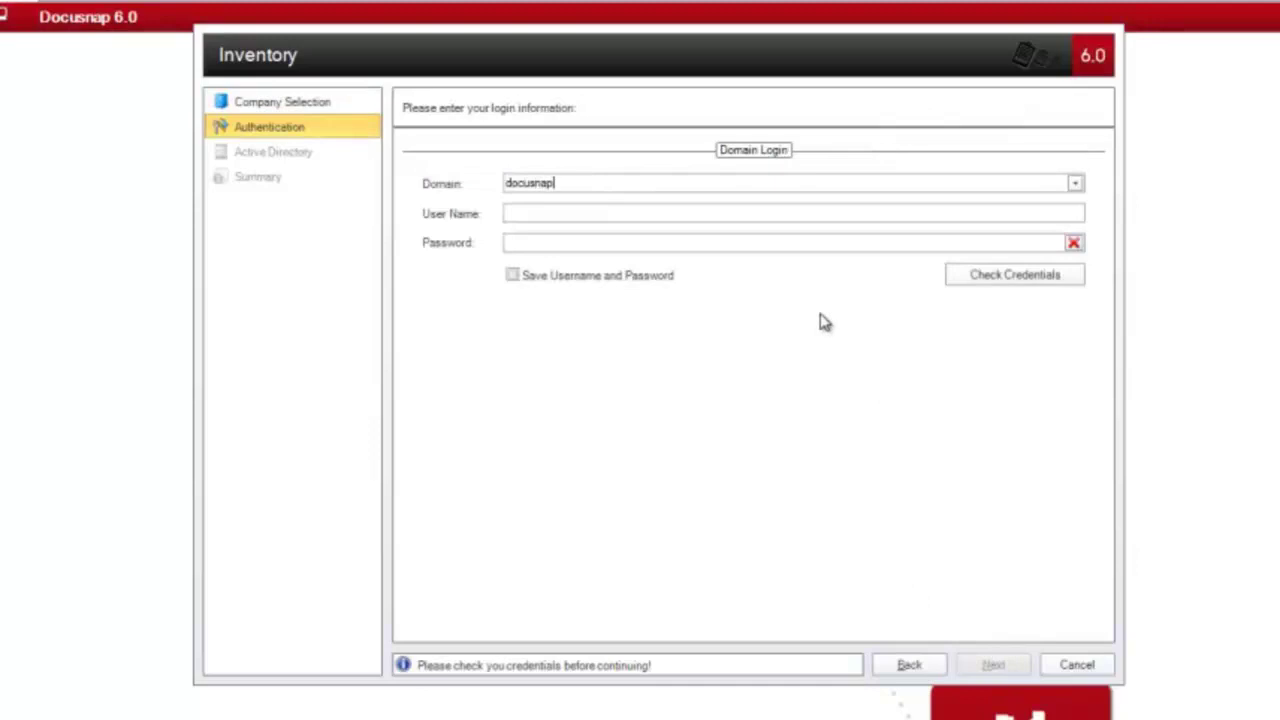
text(.internal)
key(Tab)
text(docuen\administ)
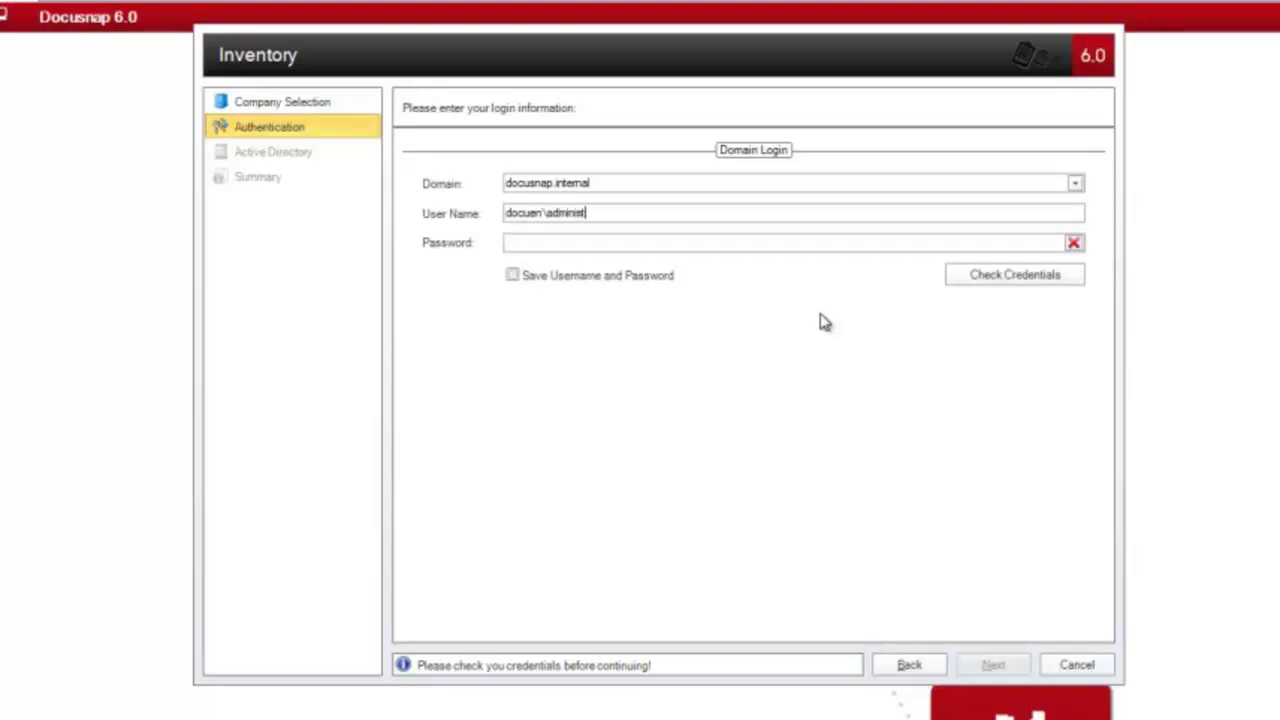
text(rator)
key(Tab)
text(********)
click(638, 277)
click(980, 277)
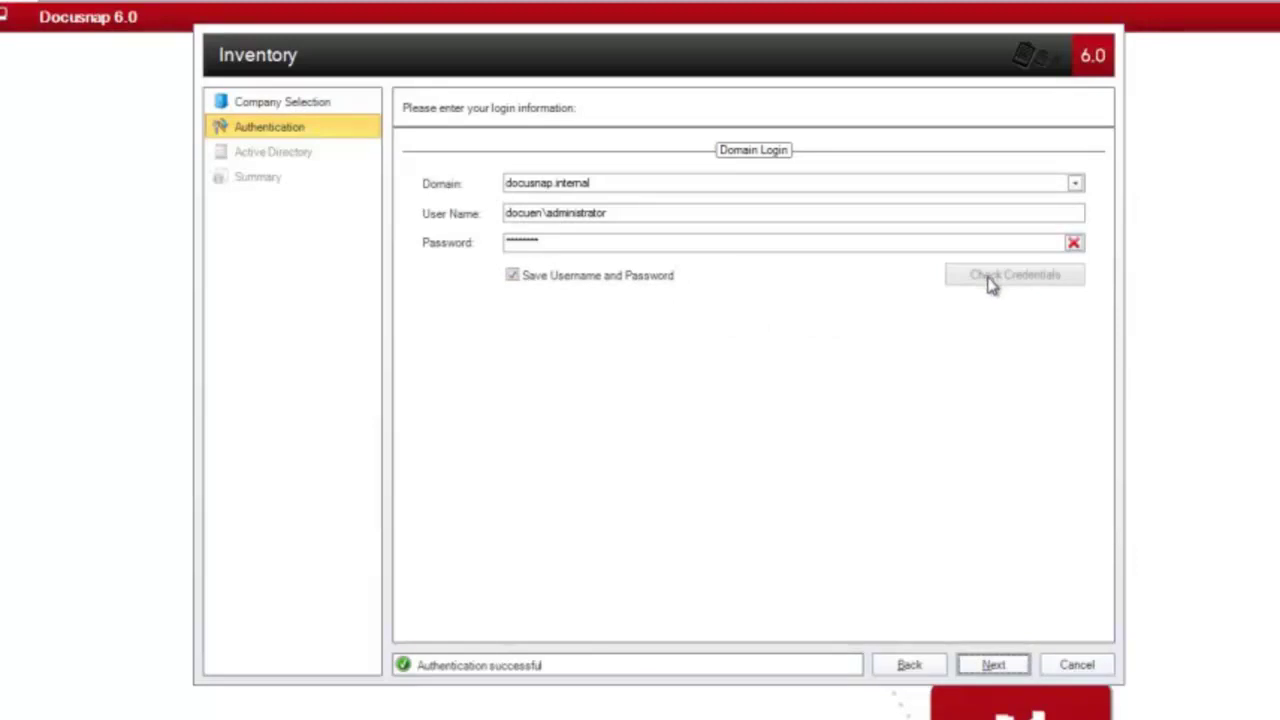
click(1001, 667)
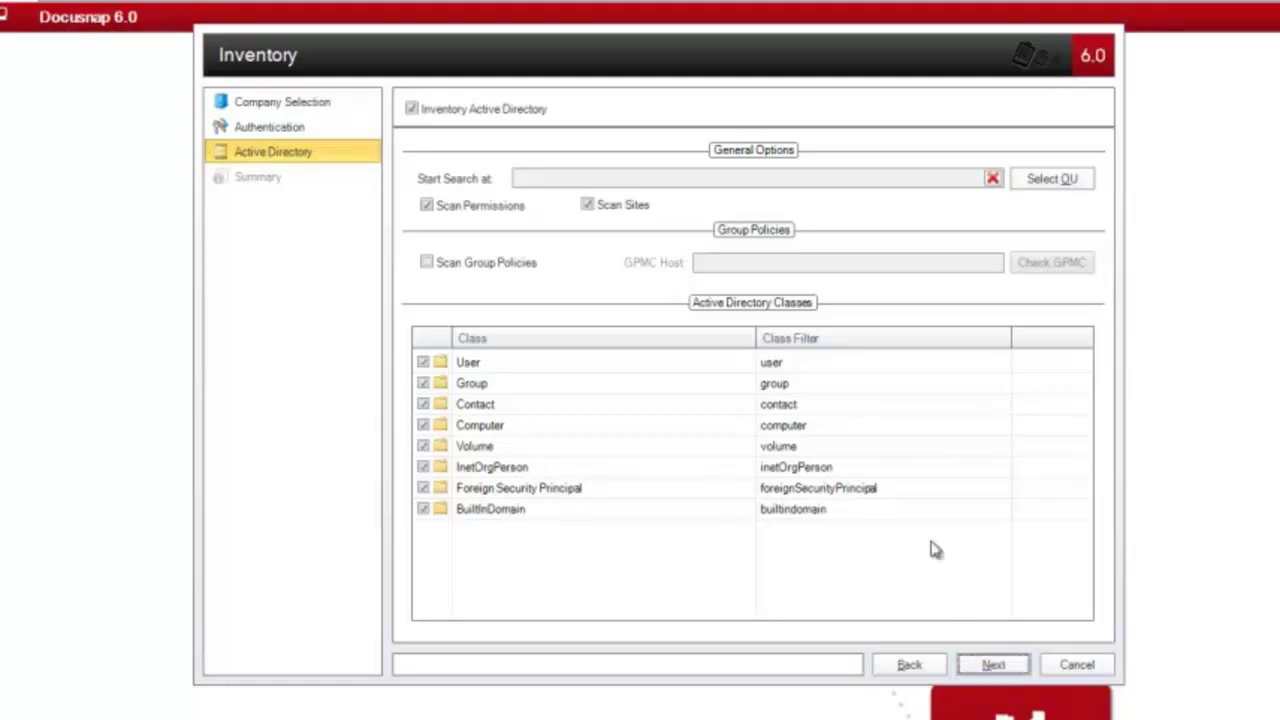
Enable Scan Group Policies with GPMC host sldc0001.docusnap.internal, verify it, and continue to the Summary.
click(463, 266)
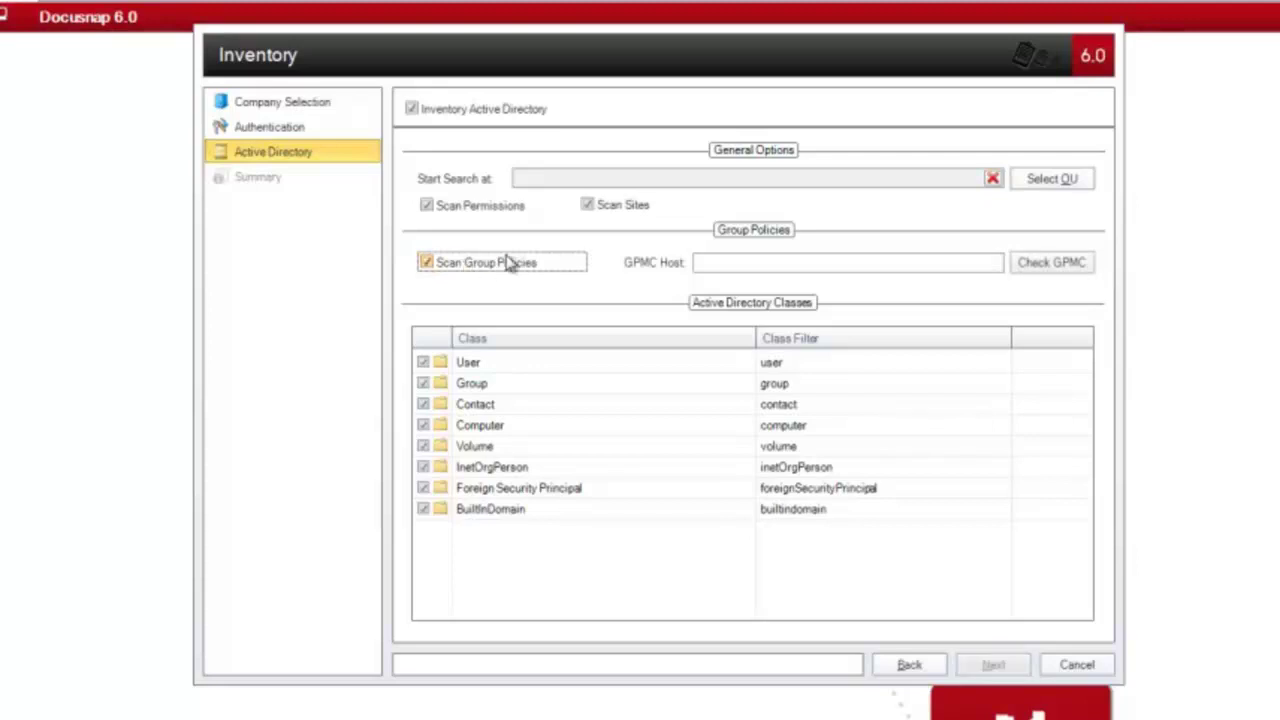
click(752, 262)
text(sldc0)
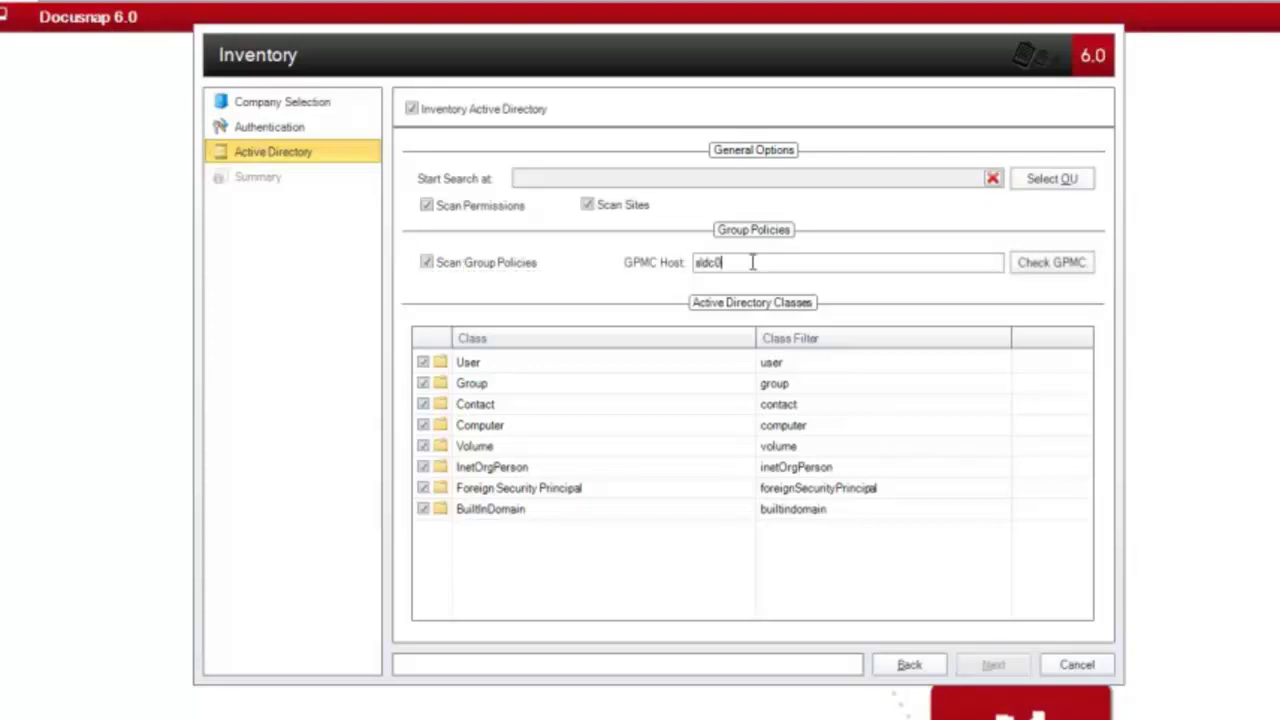
text(001.docusnap.internal)
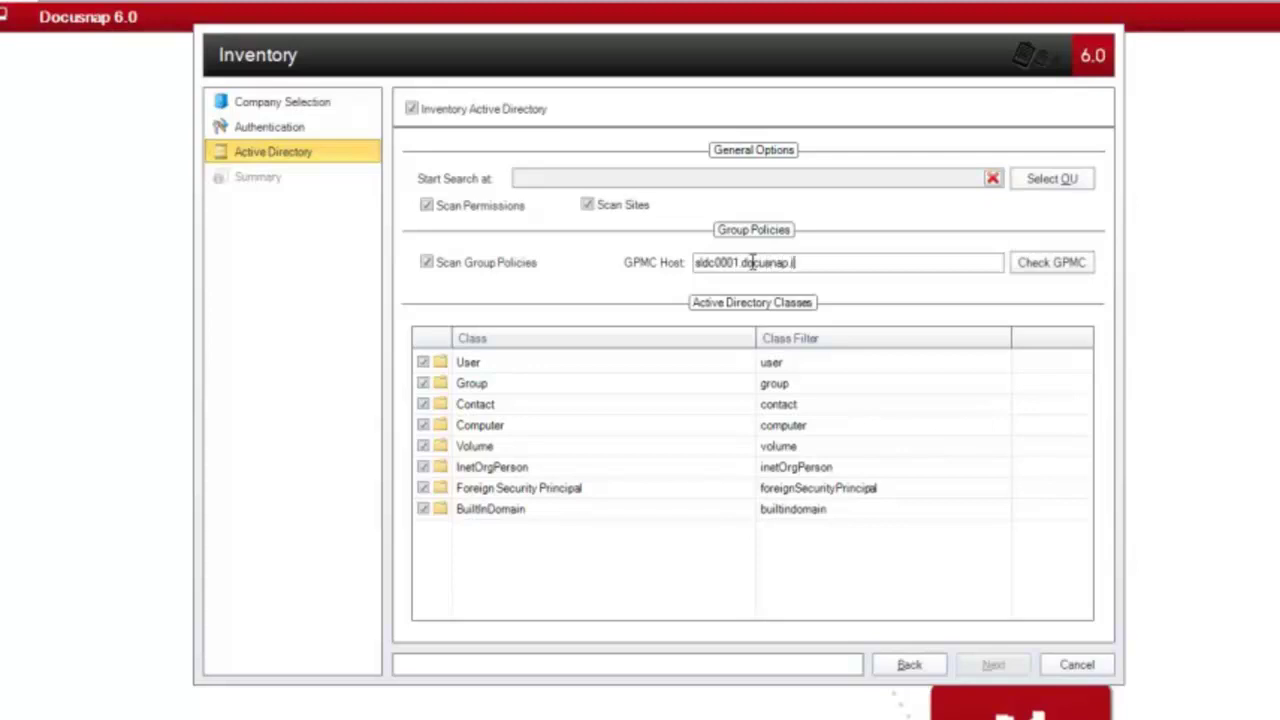
click(1045, 264)
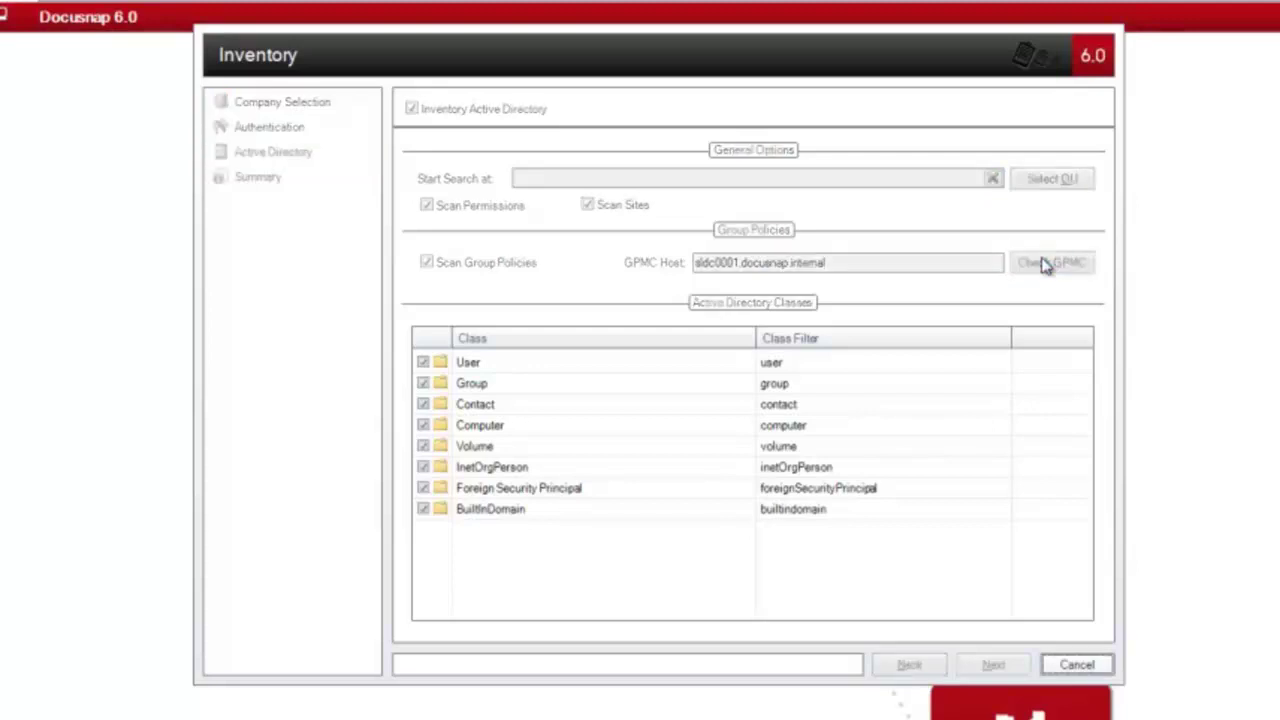
click(1005, 668)
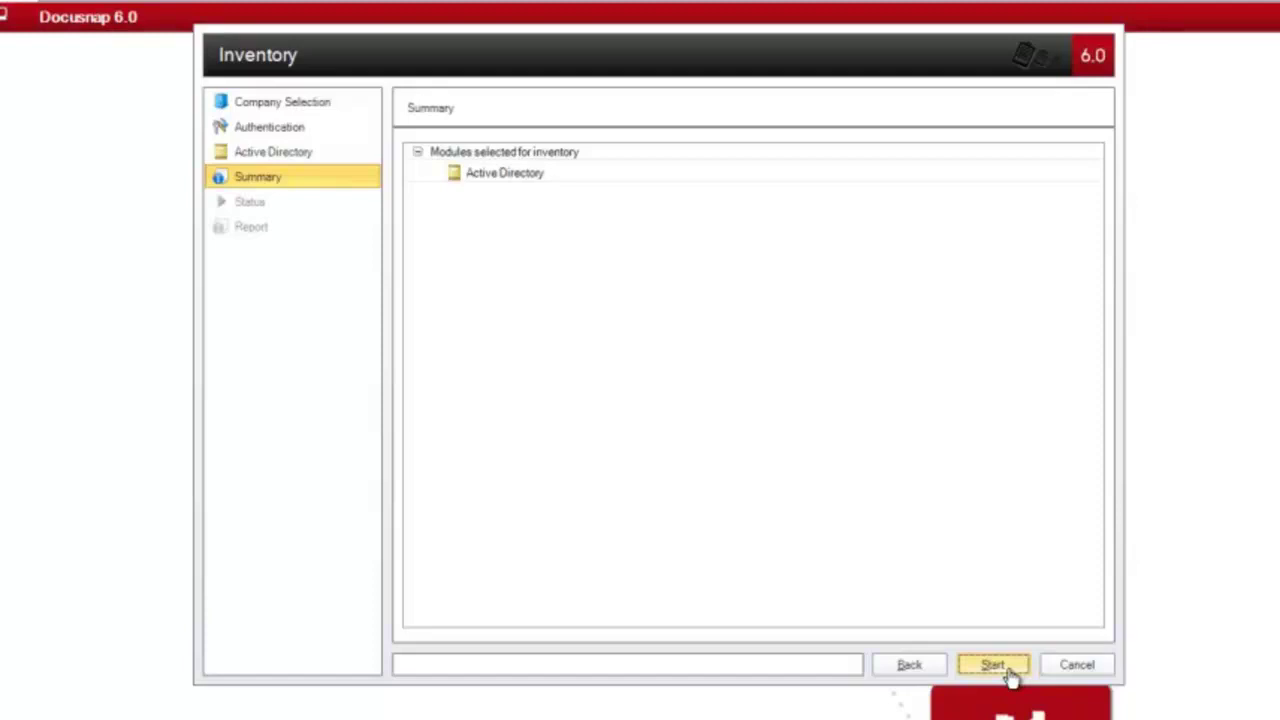
Start the Active Directory inventory and close the wizard once it completes.
click(1010, 673)
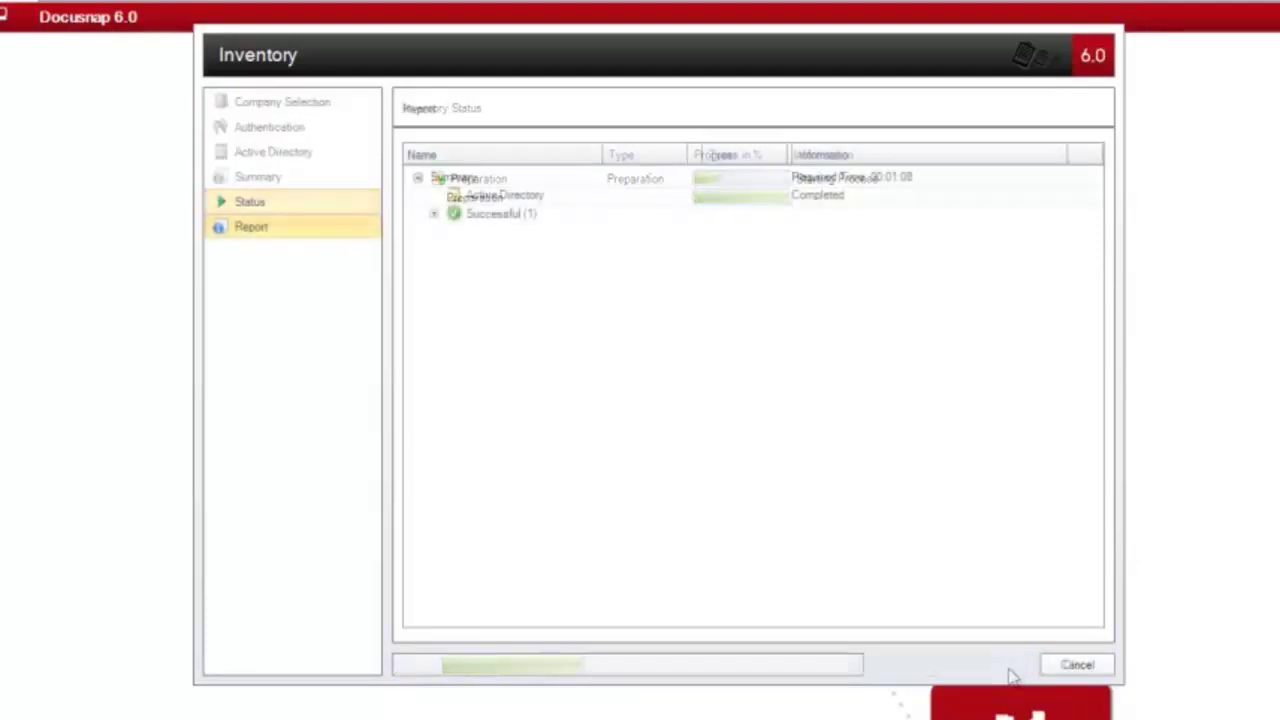
click(1070, 665)
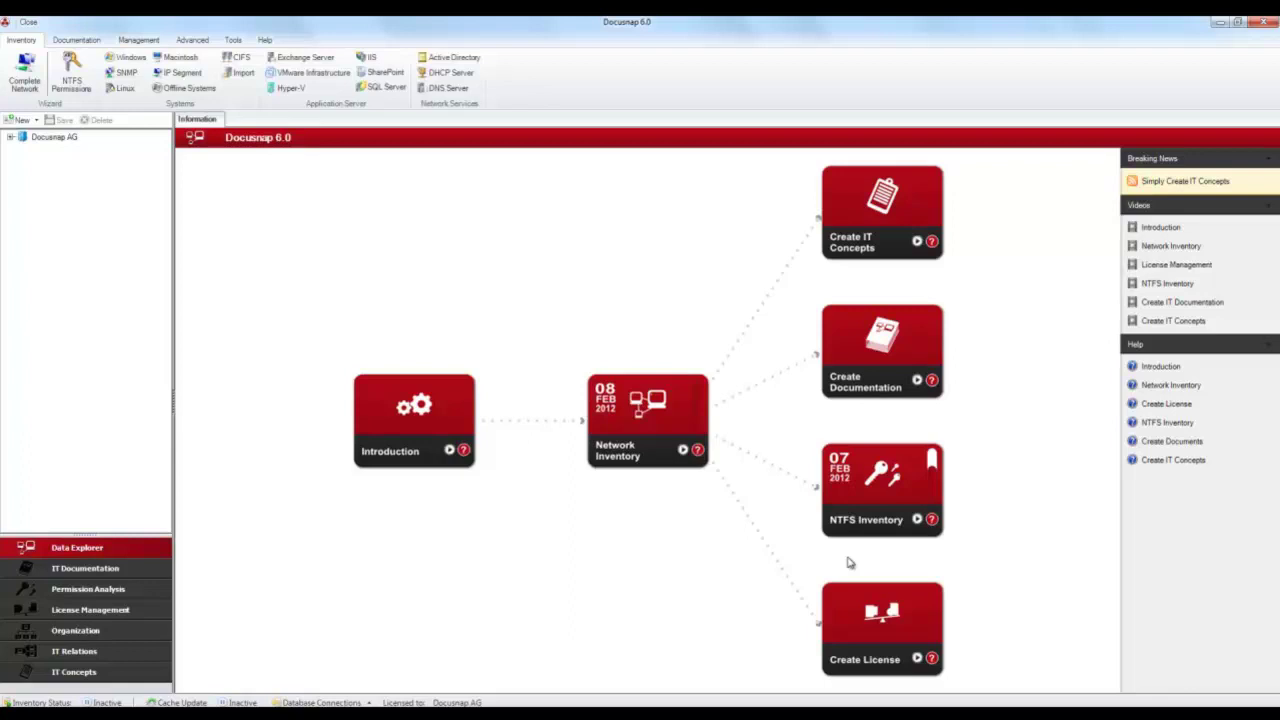
Expand Docusnap AG > Network Environment > docusnap.internal > ADS > 08.02.2012 16:05:22 in Data Explorer.
click(10, 139)
click(21, 162)
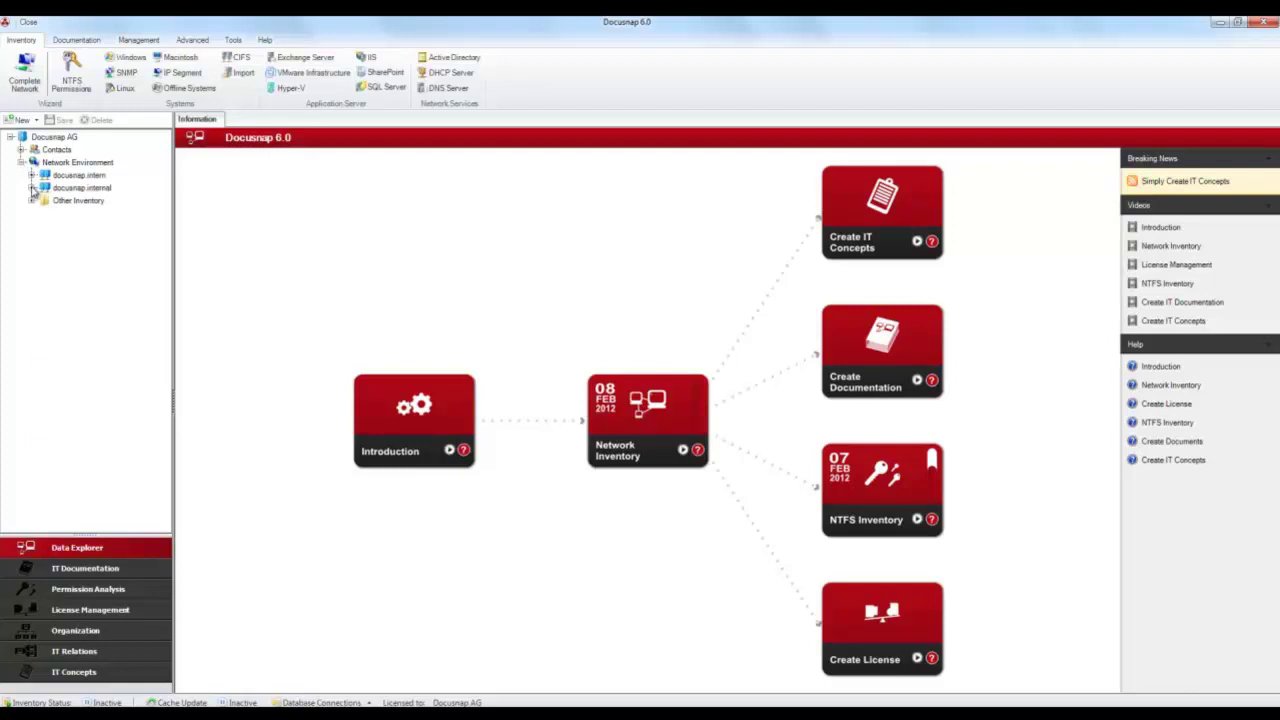
click(31, 188)
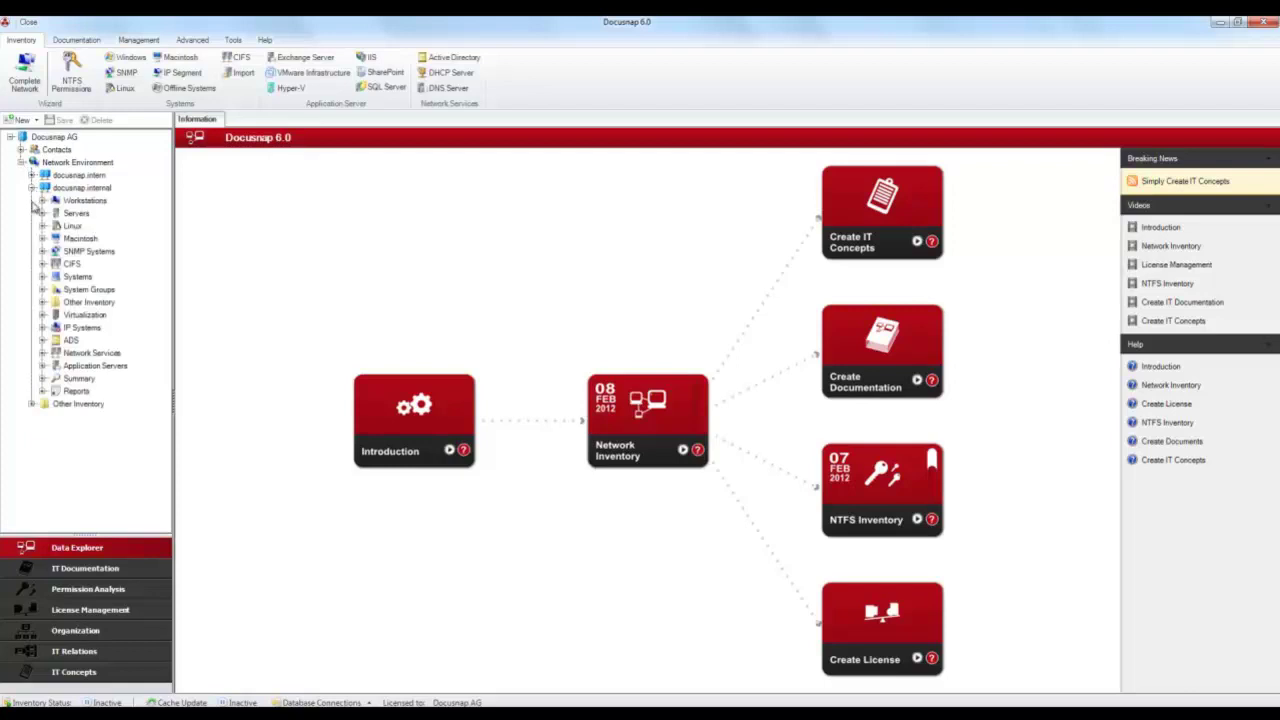
click(42, 340)
click(54, 354)
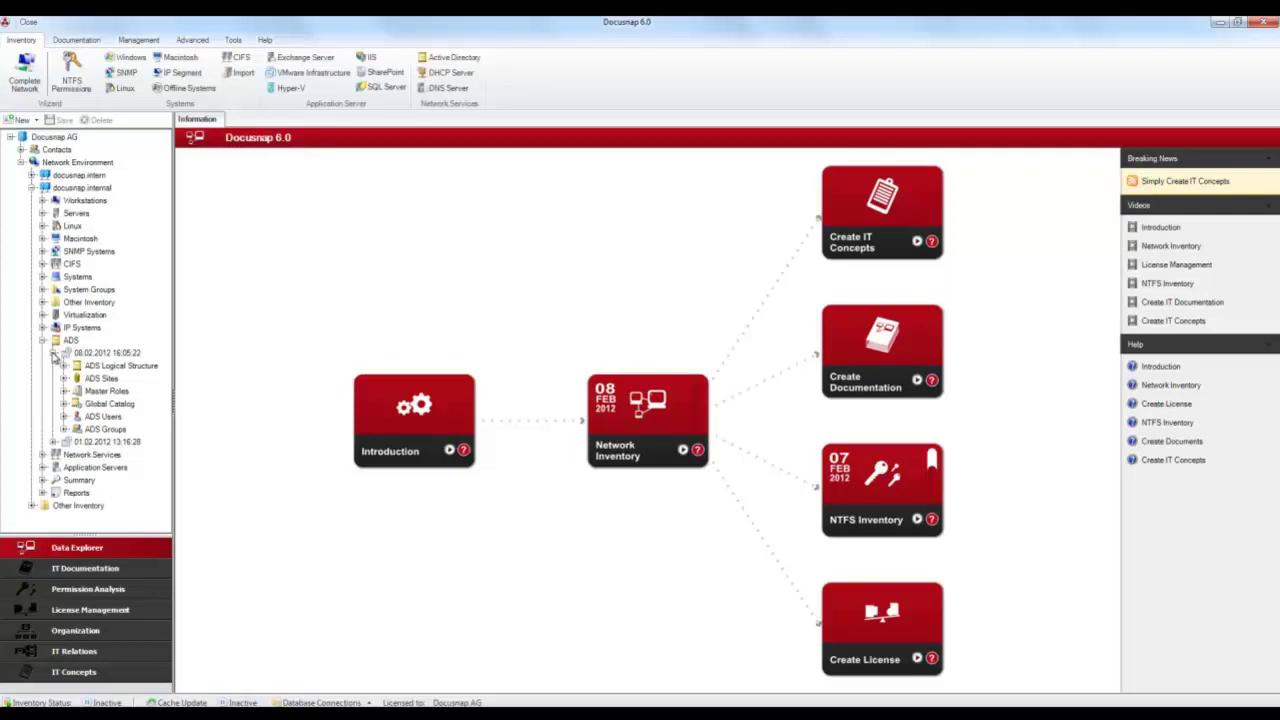
Expand ADS Users, then open the ADS User Overview report under its Reports node.
click(64, 416)
scroll(64, 416, down, 4)
click(68, 528)
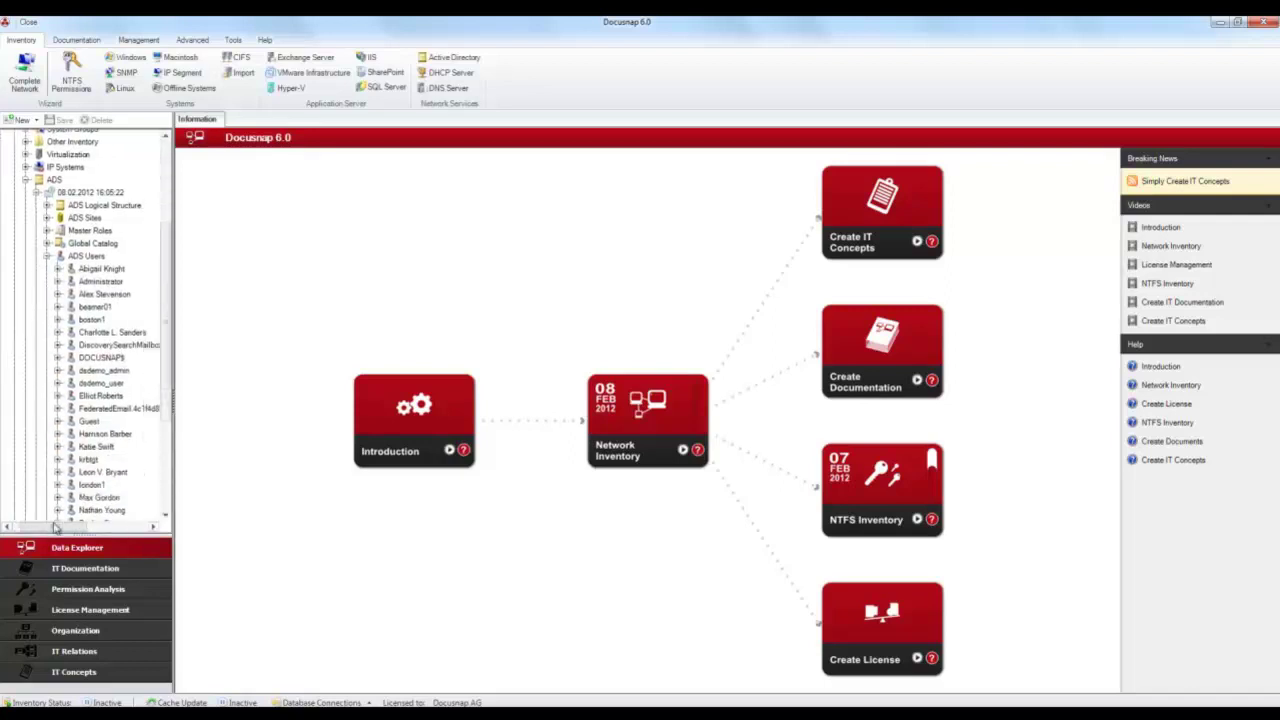
drag(68, 528, 77, 507)
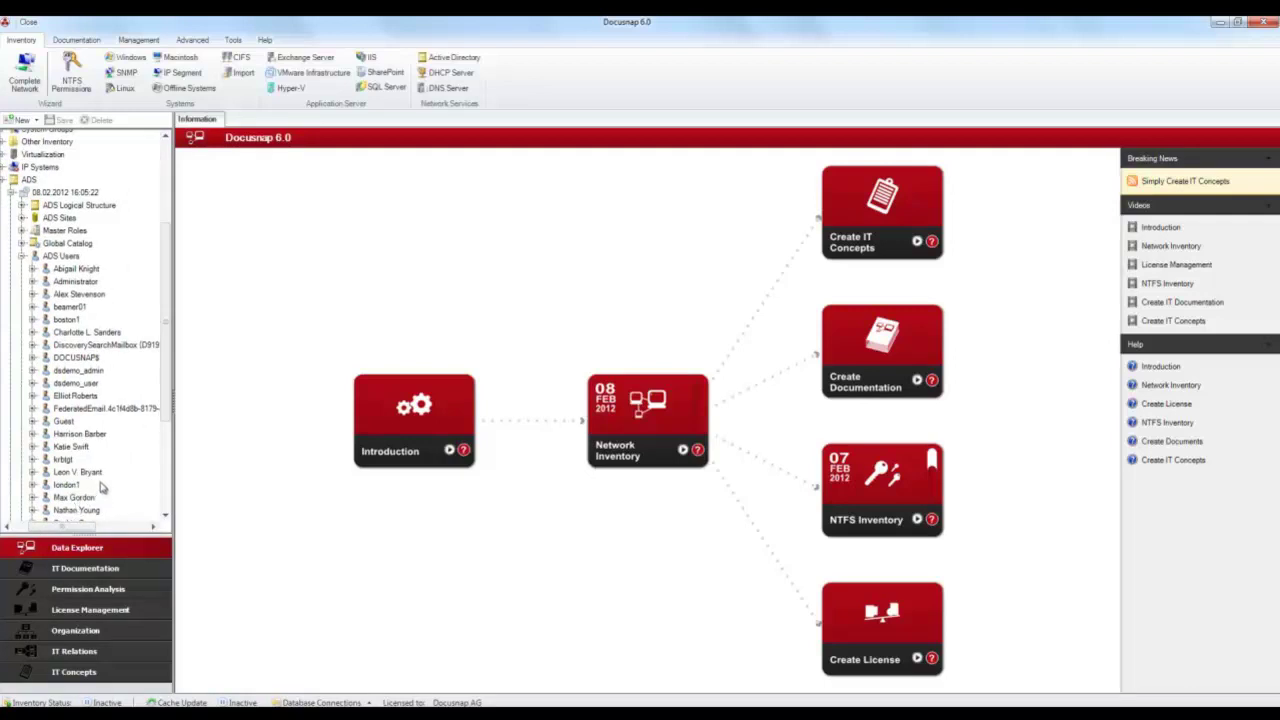
scroll(101, 486, down, 3)
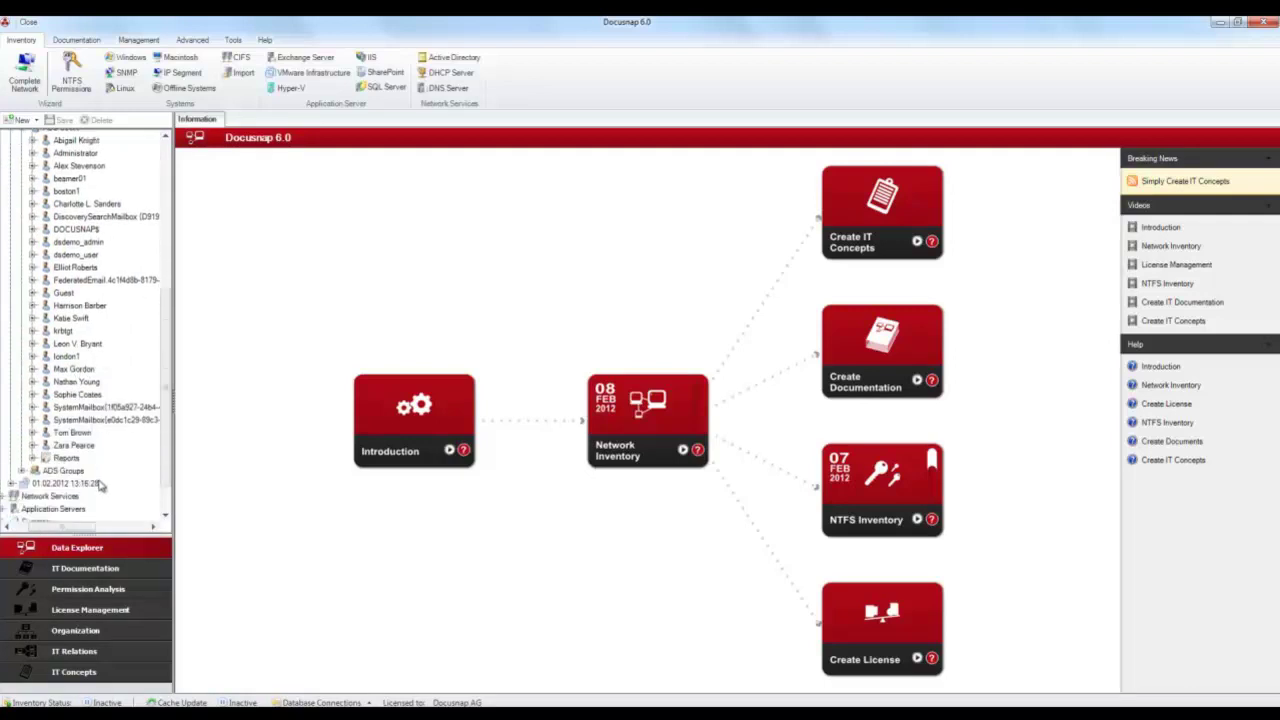
click(33, 457)
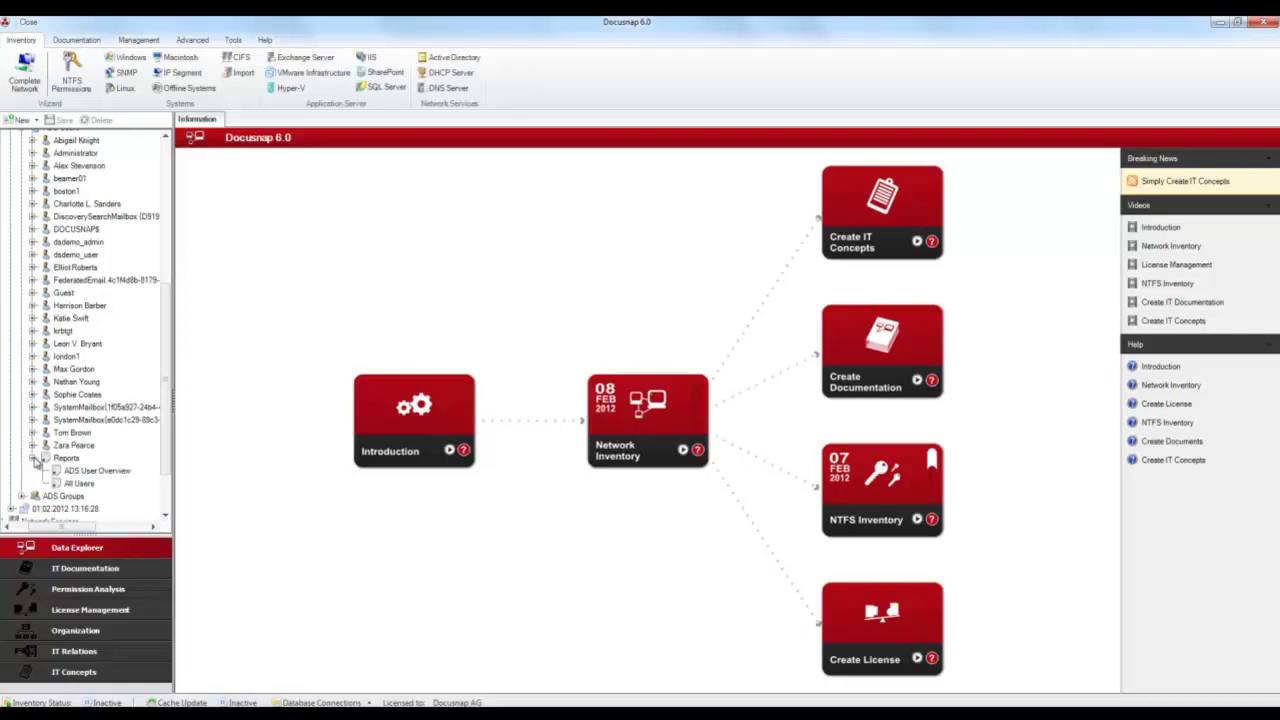
click(90, 471)
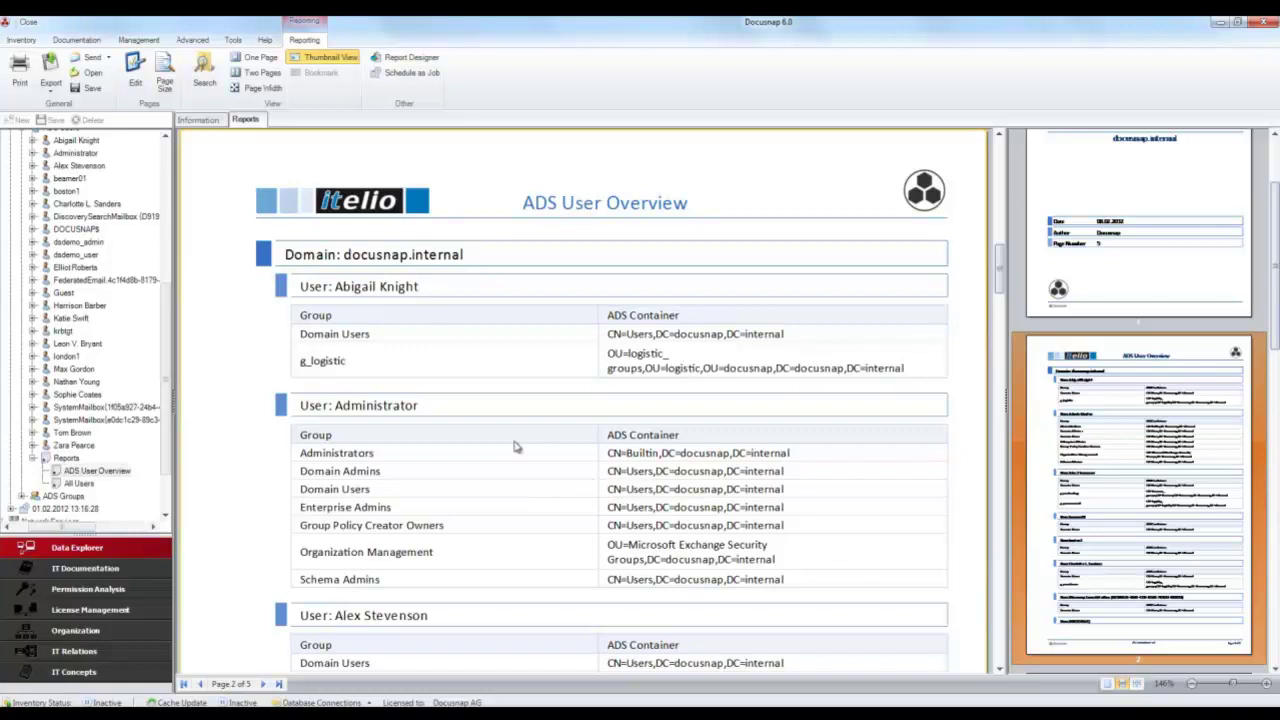
Expand one scanned ADS user and display its Structure diagram of group memberships.
click(32, 306)
click(80, 356)
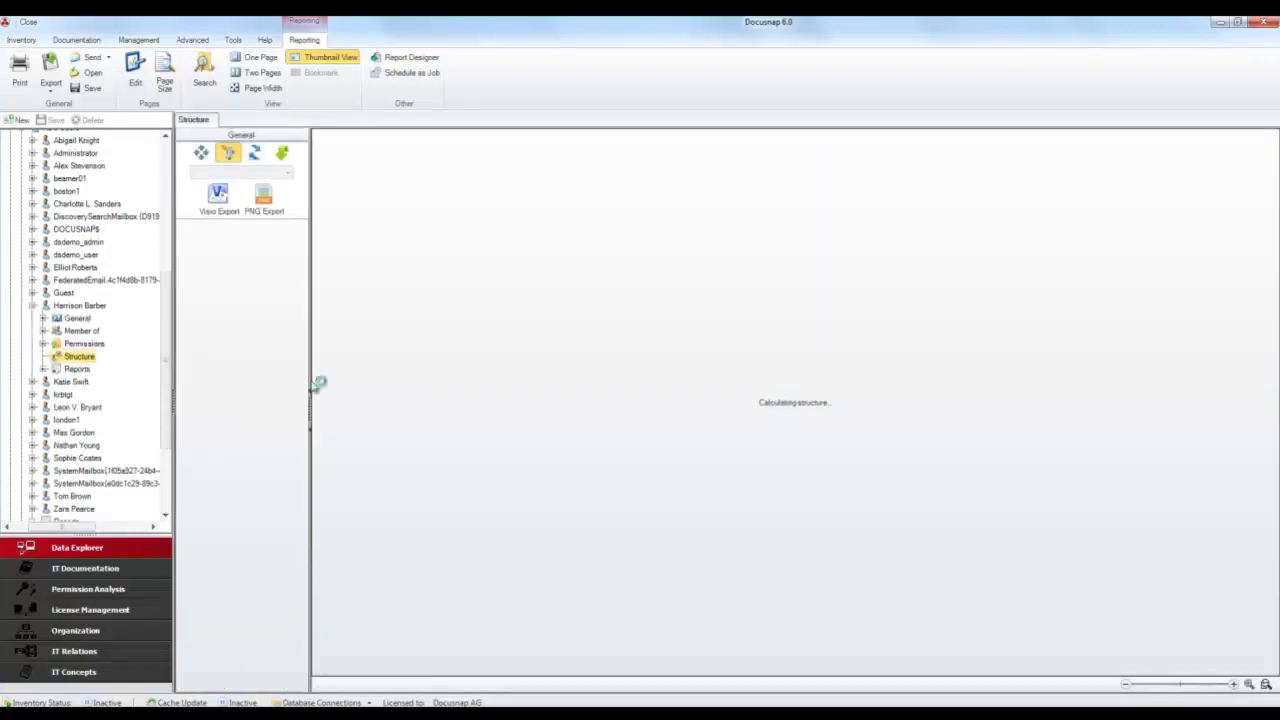